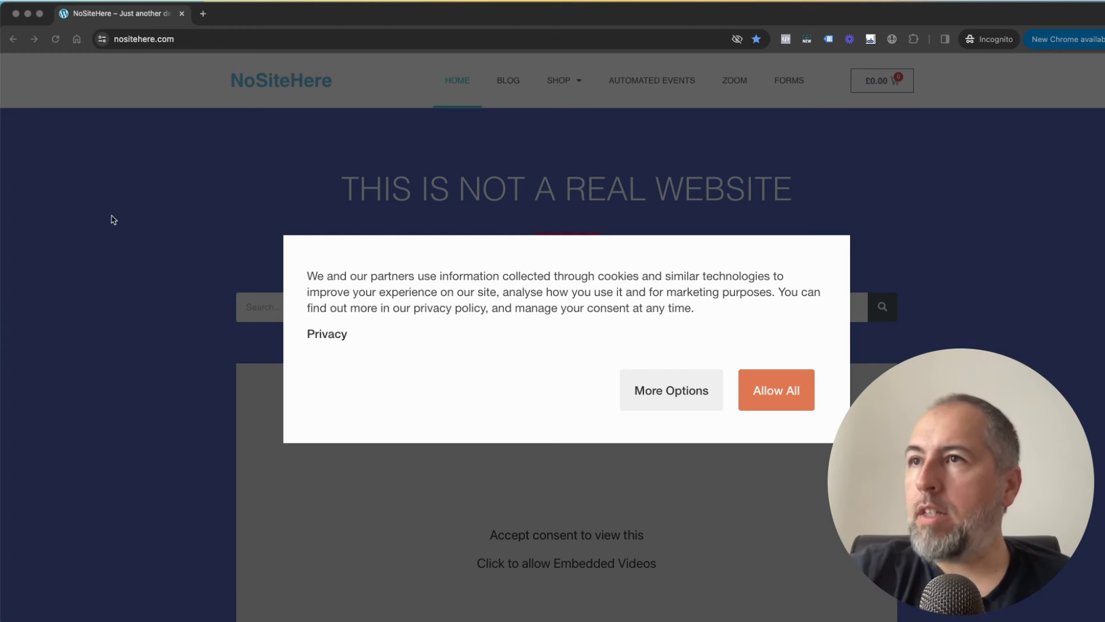
# Step: Expand the NoSiteHere consent popup into its detailed privacy options
pyautogui.click(462, 306)
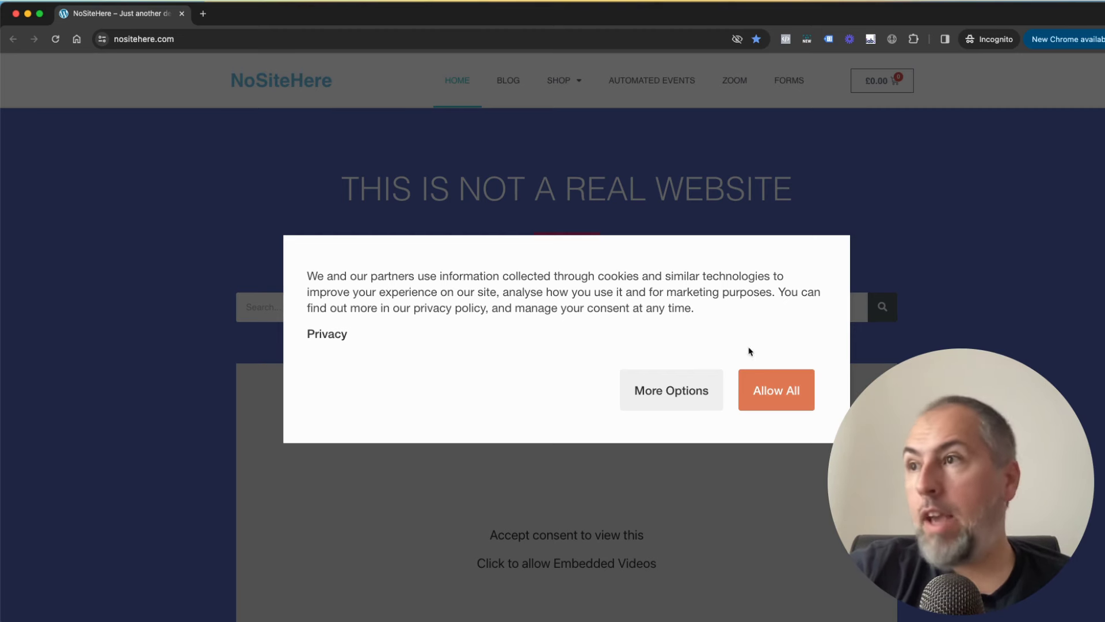
pyautogui.click(685, 388)
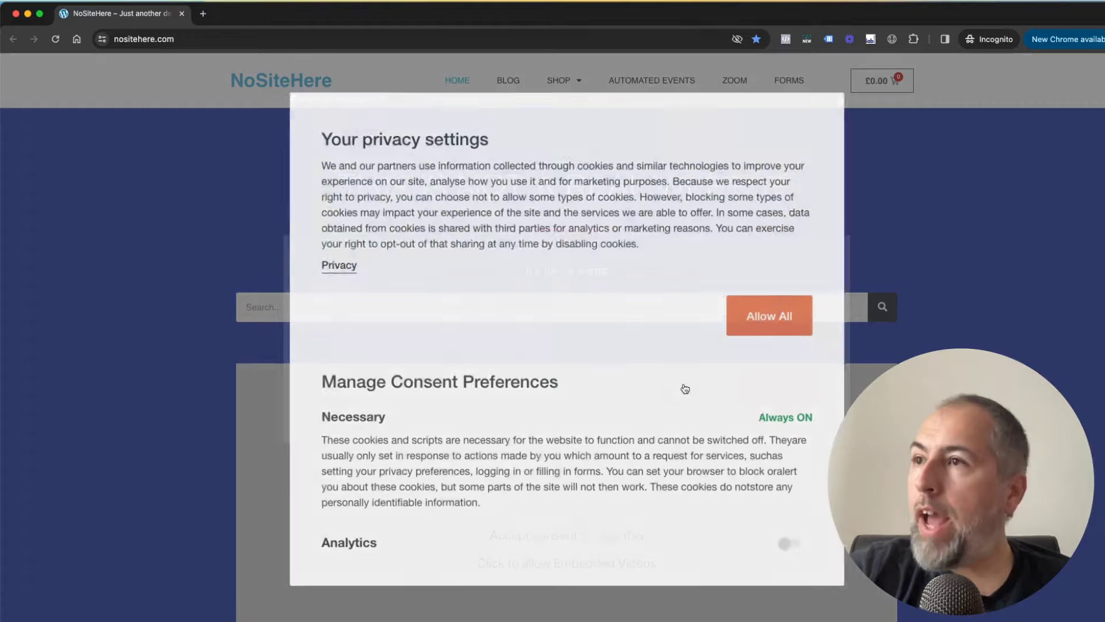
pyautogui.scroll(-7, 607, 360)
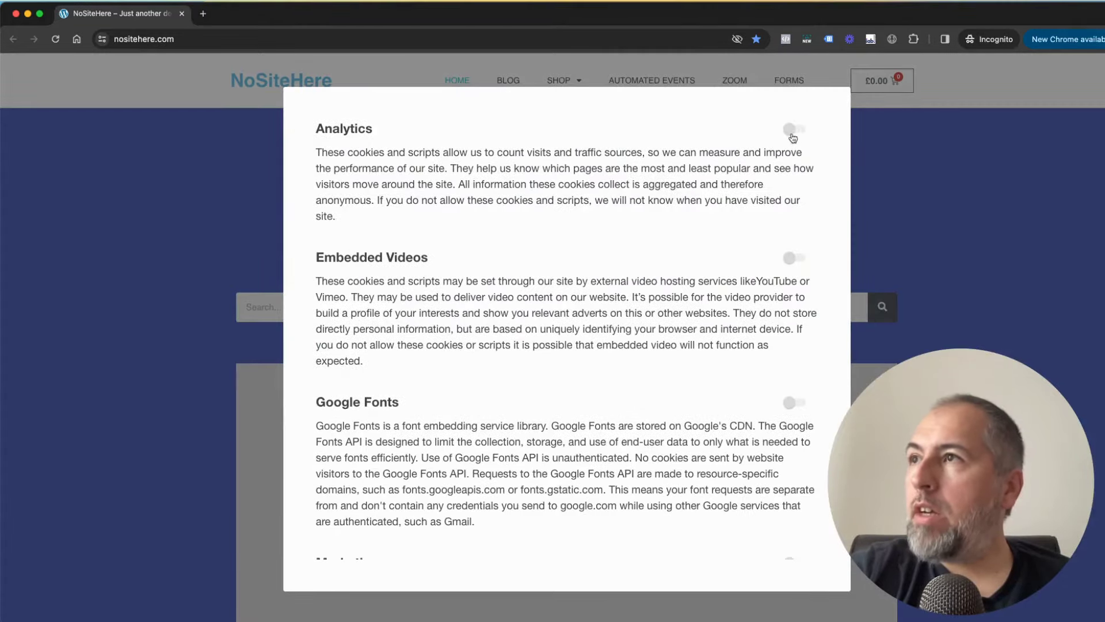
# Step: Allow Analytics, Google Fonts and Marketing cookies, leave Embedded Videos off, and confirm the choices
pyautogui.click(795, 129)
pyautogui.click(791, 406)
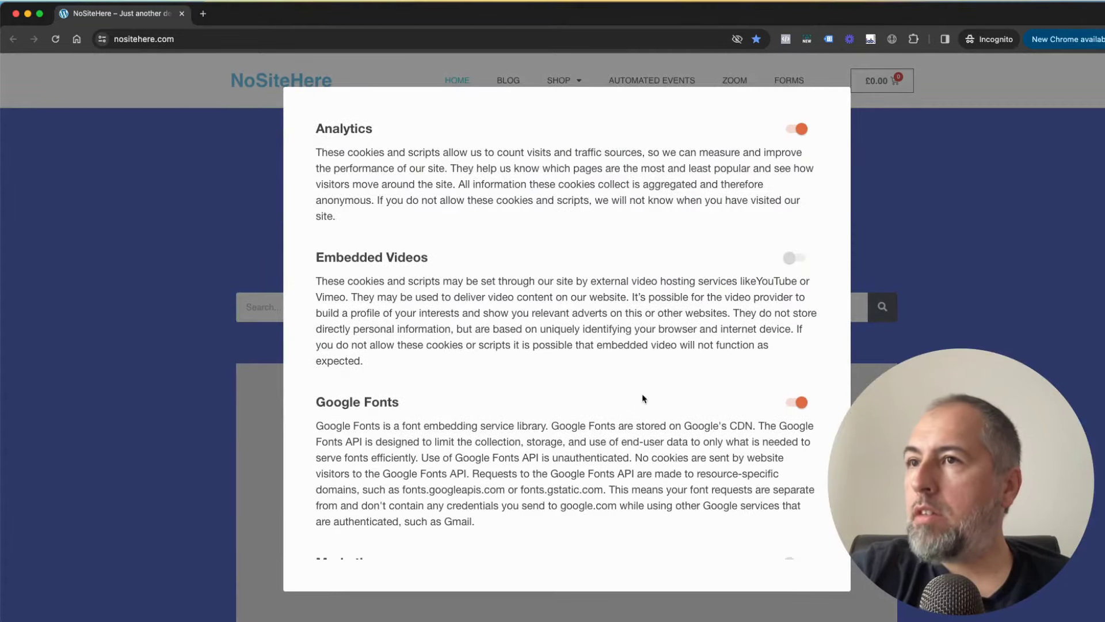
pyautogui.scroll(-4, 640, 396)
pyautogui.click(797, 343)
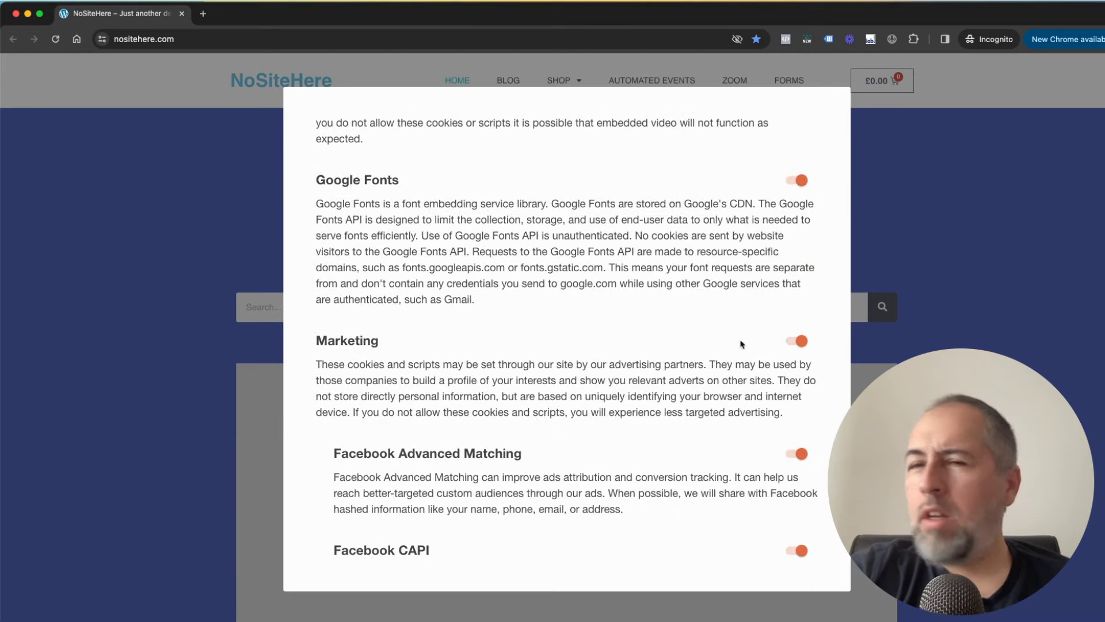
pyautogui.scroll(-4, 630, 343)
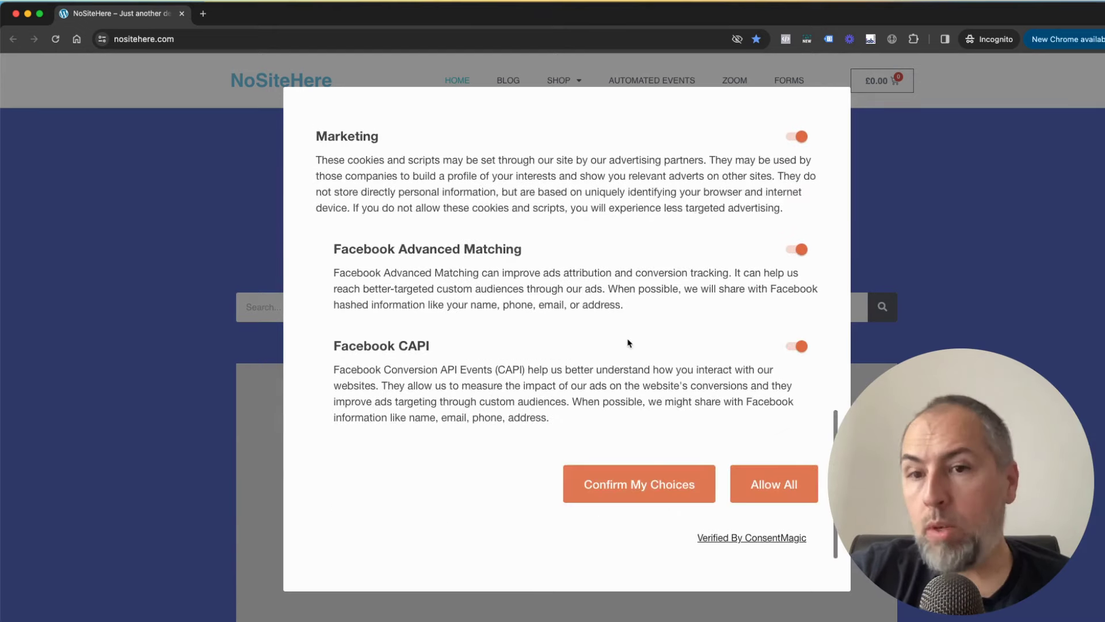
pyautogui.click(648, 492)
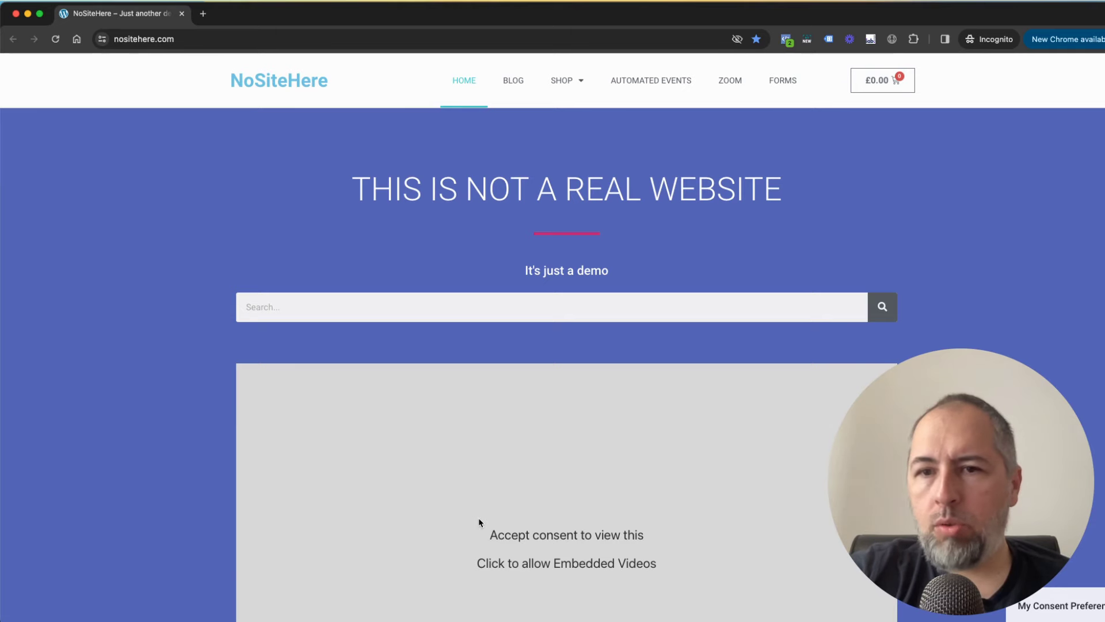
# Step: Reopen the consent preferences and allow all cookie categories so the embedded video loads
pyautogui.click(1061, 606)
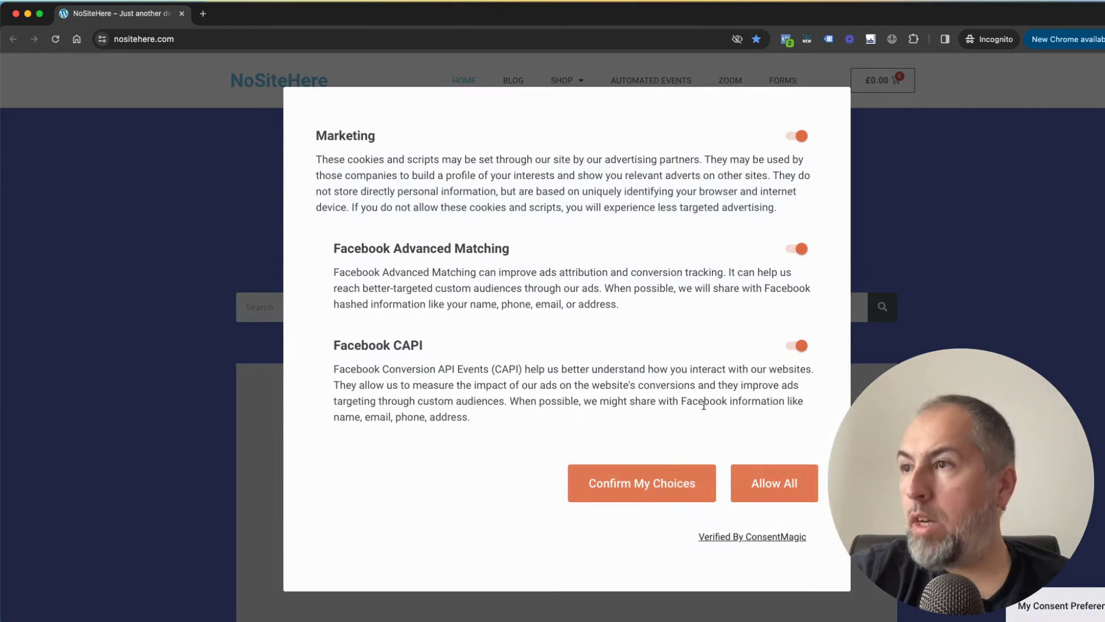
pyautogui.click(749, 481)
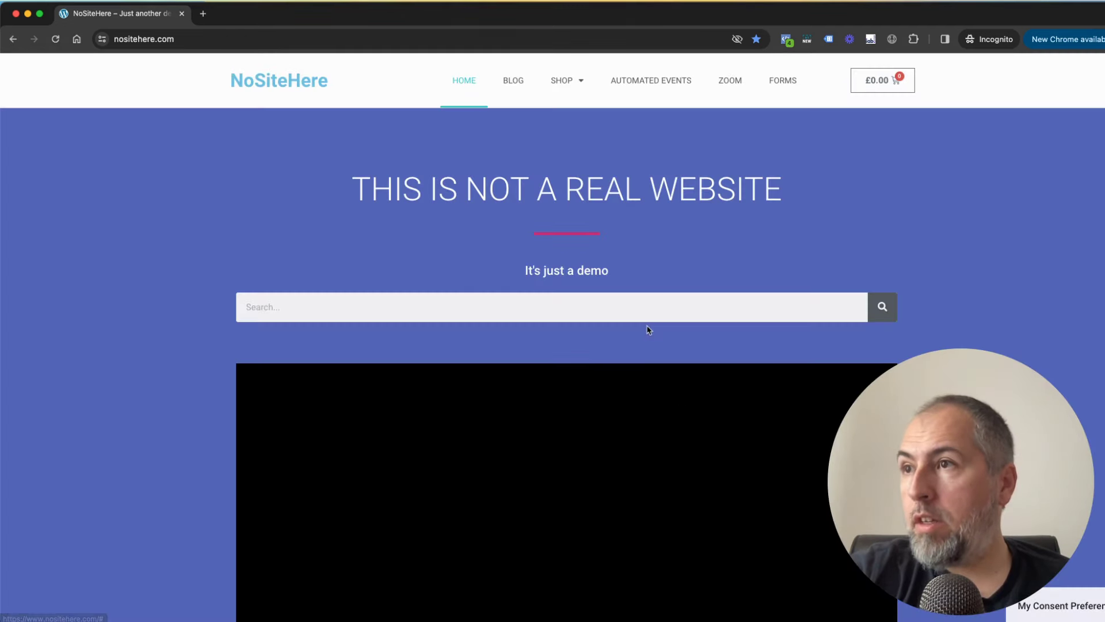
pyautogui.scroll(-10, 641, 307)
pyautogui.scroll(10, 642, 309)
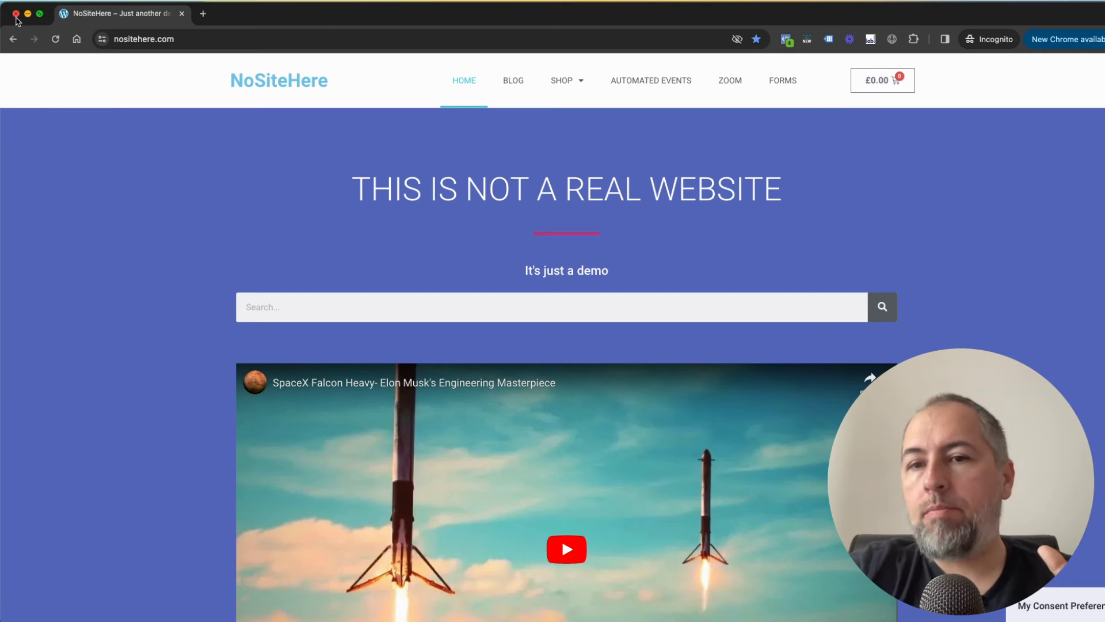
pyautogui.click(16, 17)
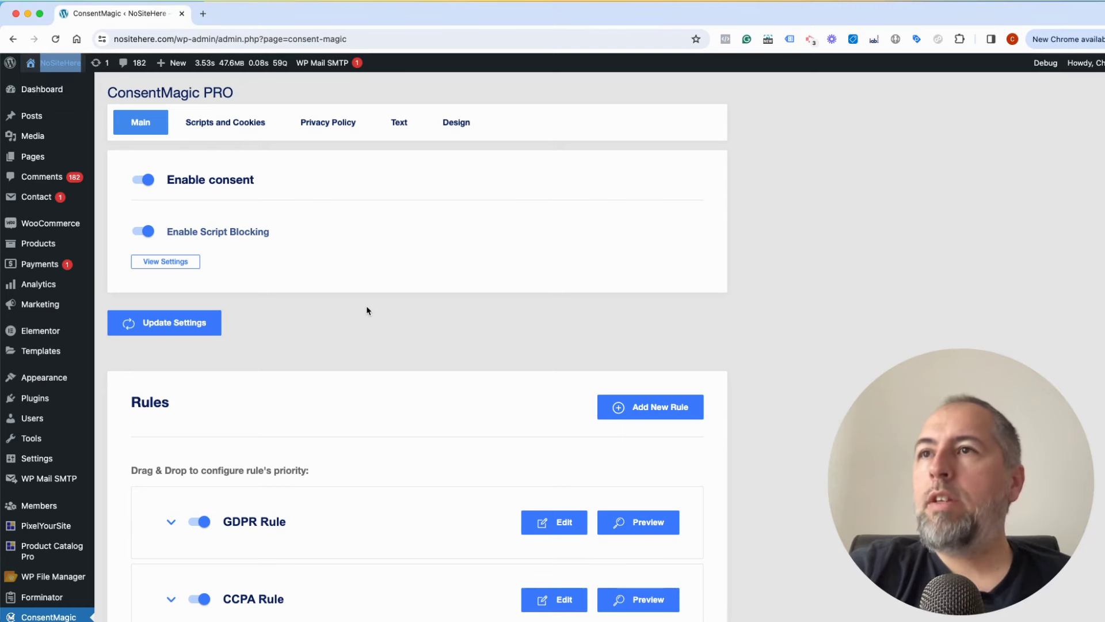
pyautogui.scroll(-3, 366, 311)
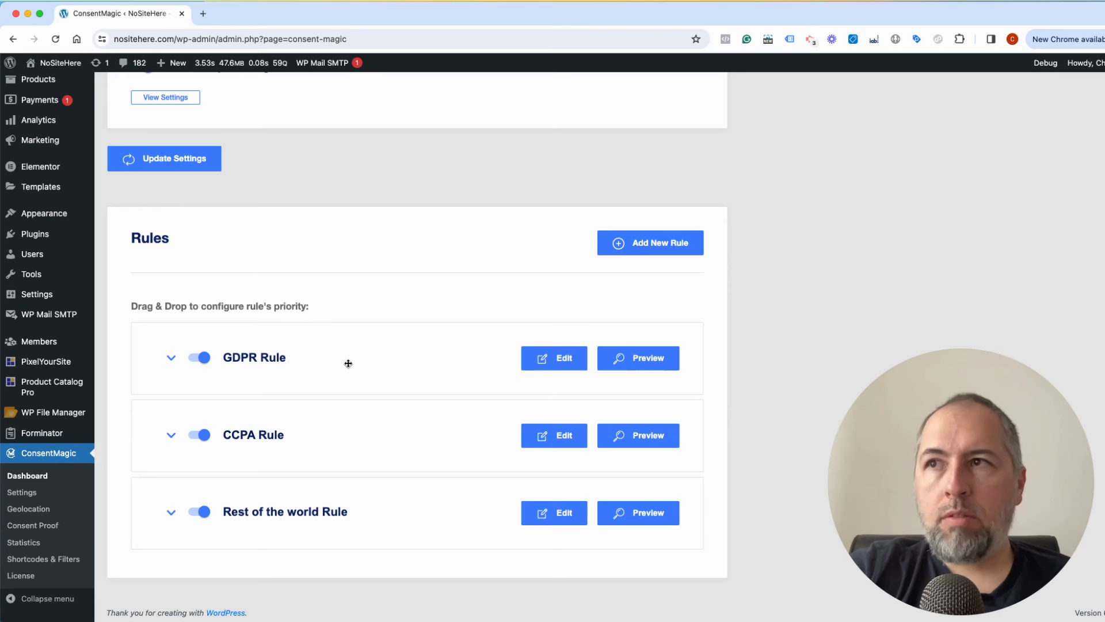
# Step: Open the GDPR rule's edit page, briefly expand its Locations list, and scroll to Consent type
pyautogui.click(536, 359)
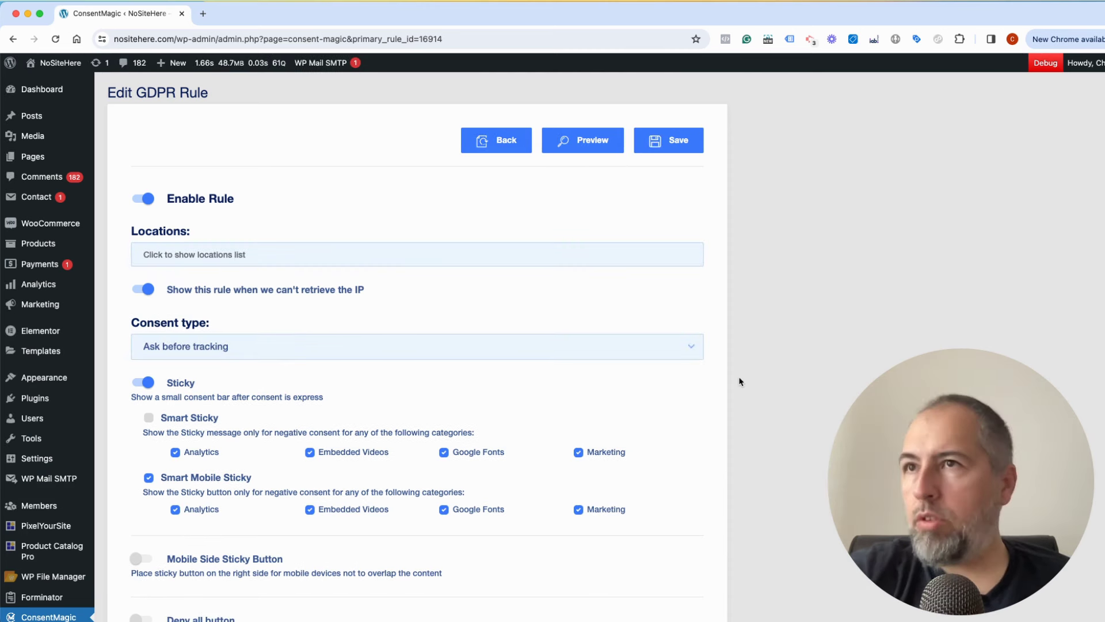
pyautogui.click(489, 264)
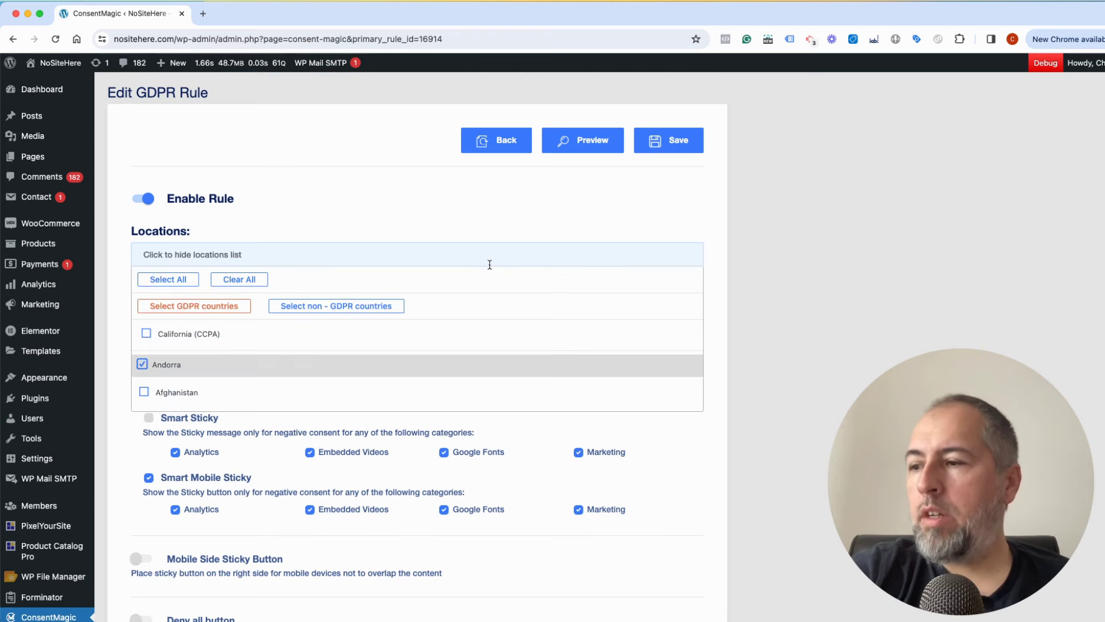
pyautogui.click(489, 264)
pyautogui.scroll(-5, 710, 278)
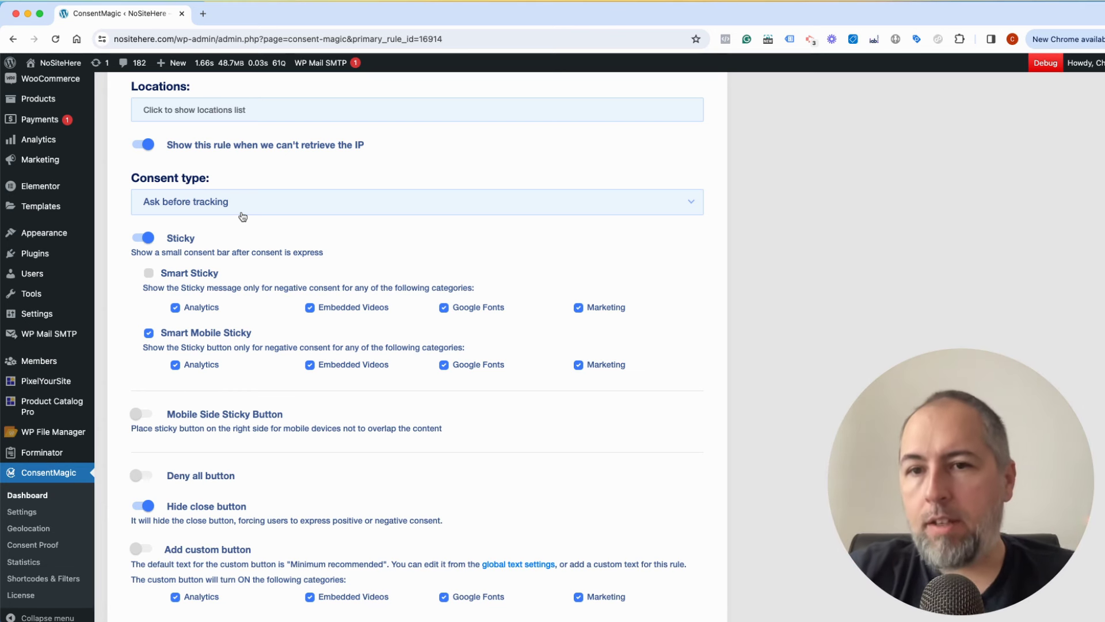
pyautogui.click(241, 213)
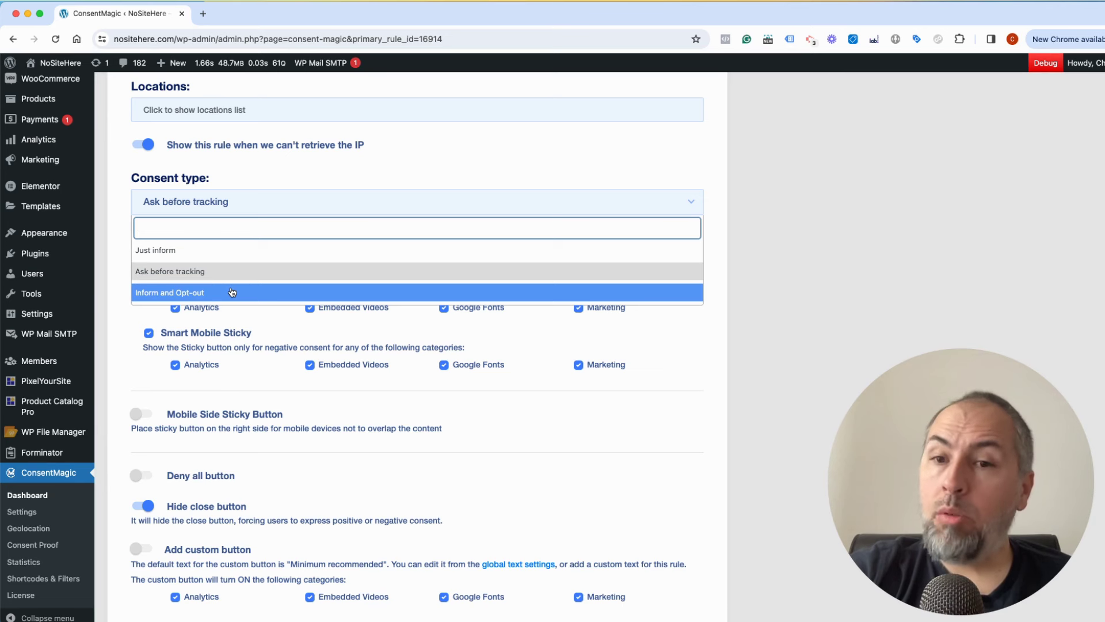
pyautogui.click(414, 210)
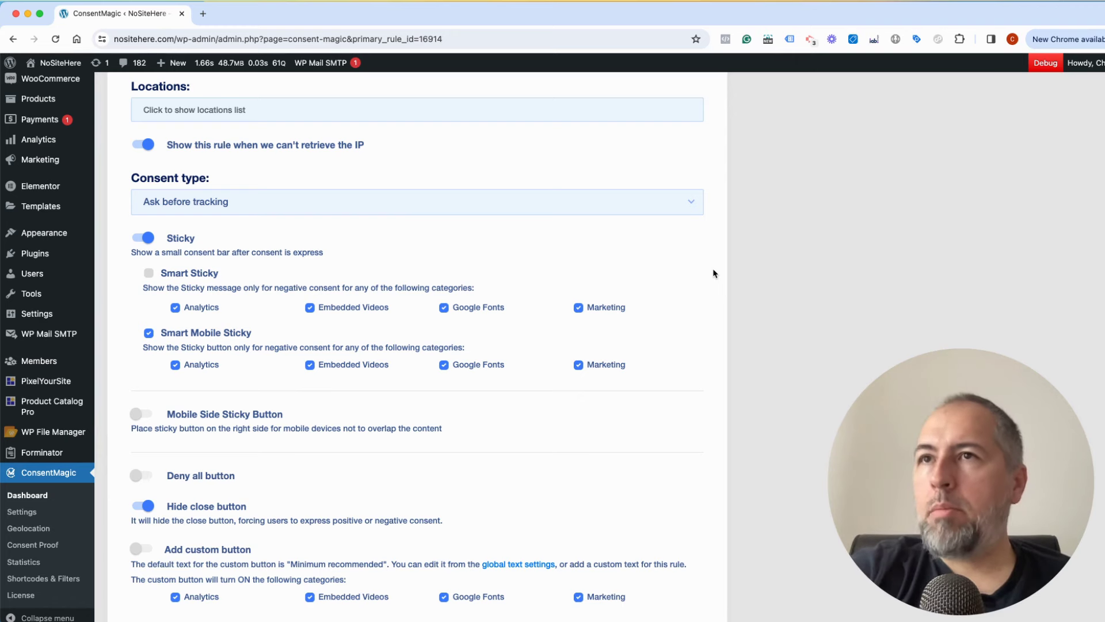
# Step: Keep Large popup as the GDPR rule's message layout and review the remaining settings
pyautogui.scroll(-5, 714, 274)
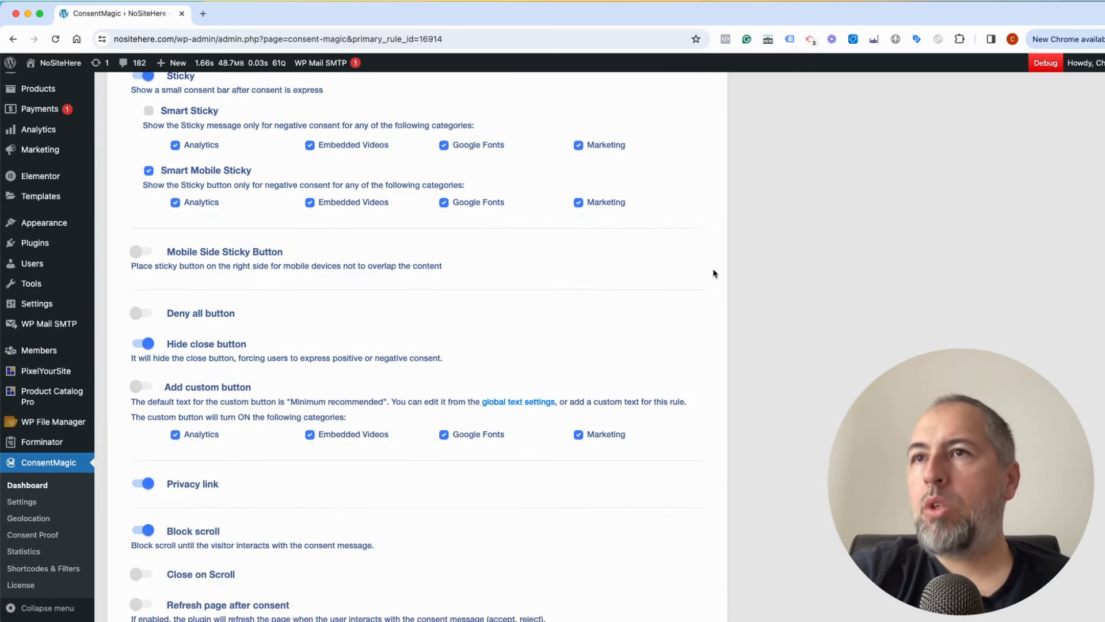
pyautogui.scroll(-15, 714, 274)
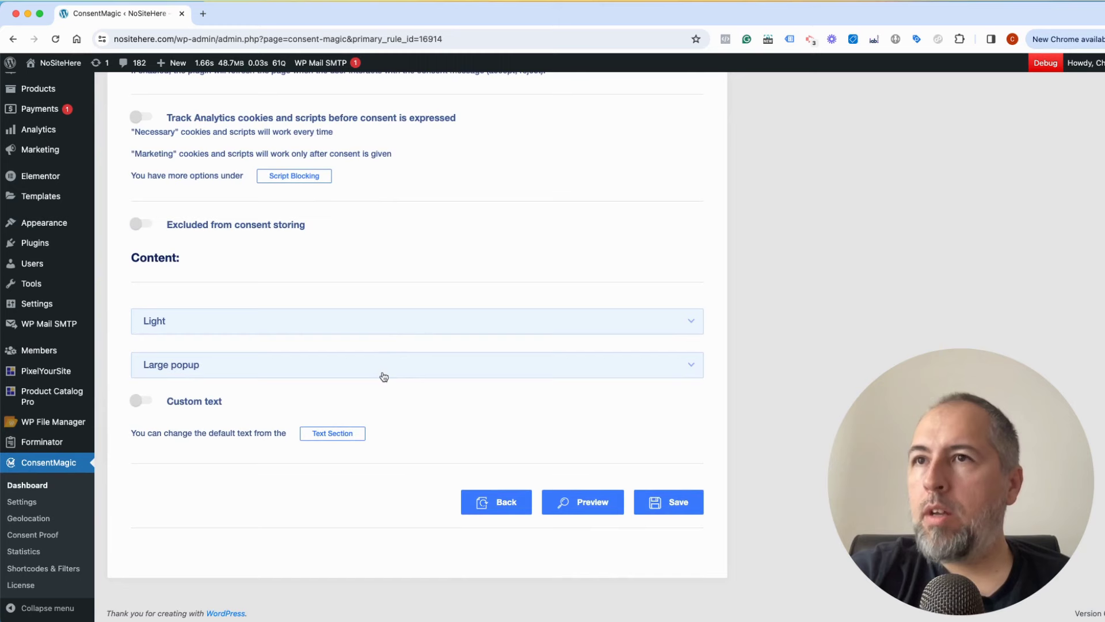
pyautogui.click(384, 369)
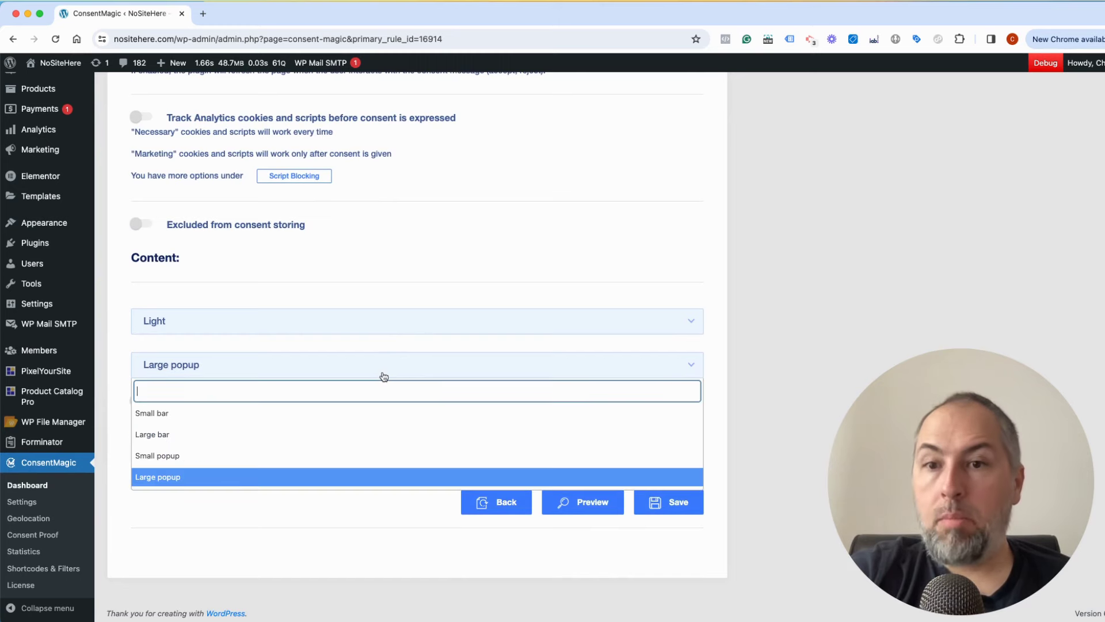
pyautogui.click(384, 377)
pyautogui.scroll(13, 549, 277)
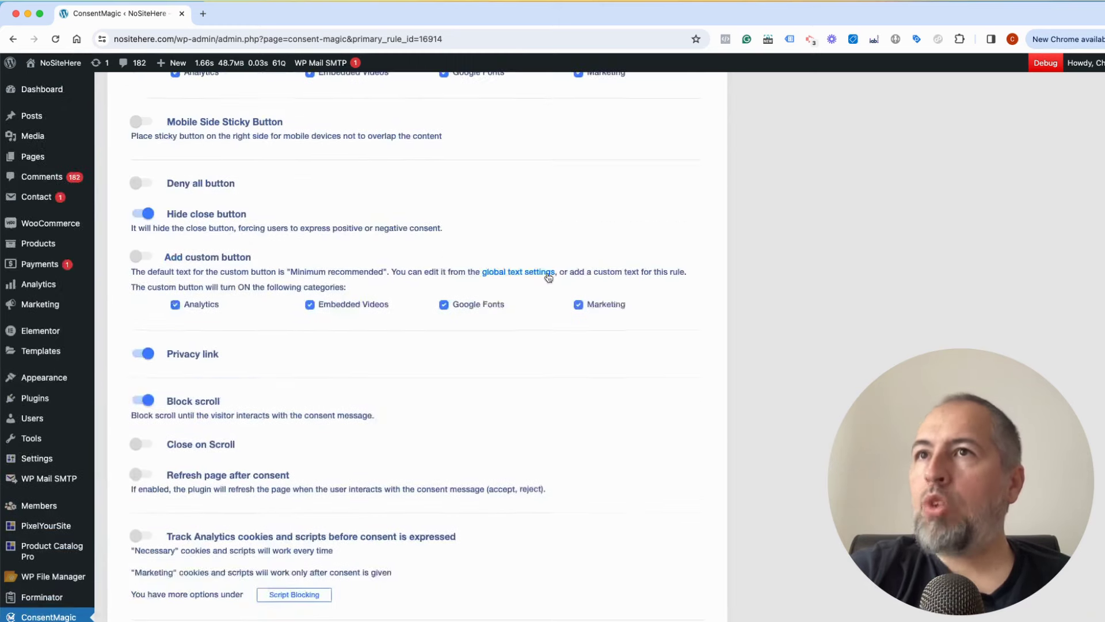
pyautogui.scroll(5, 548, 279)
pyautogui.scroll(-6, 549, 279)
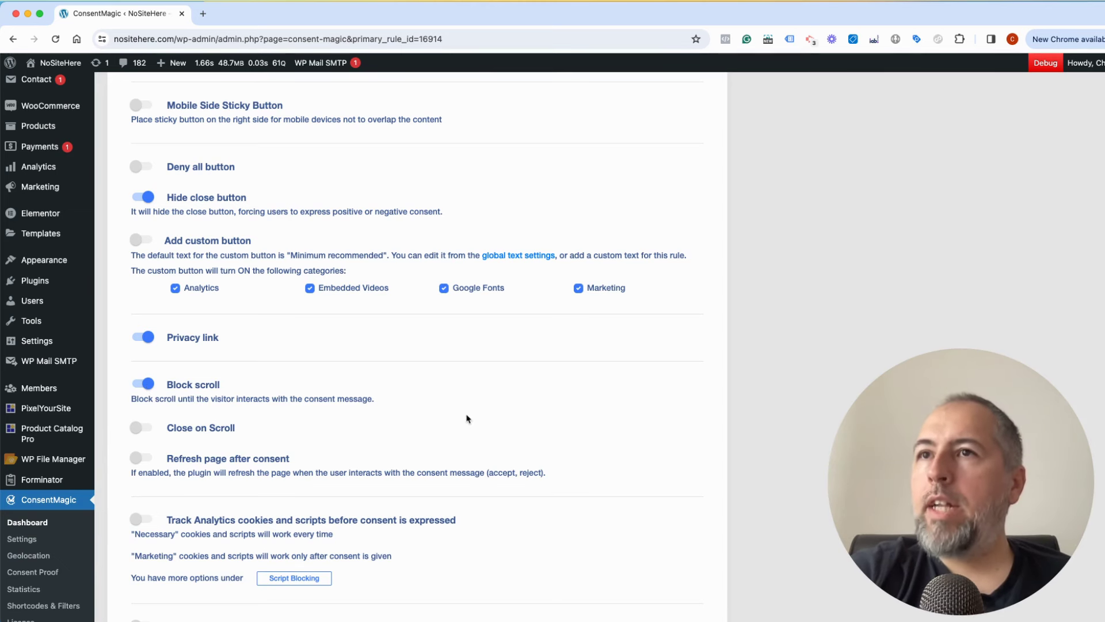
pyautogui.scroll(3, 466, 419)
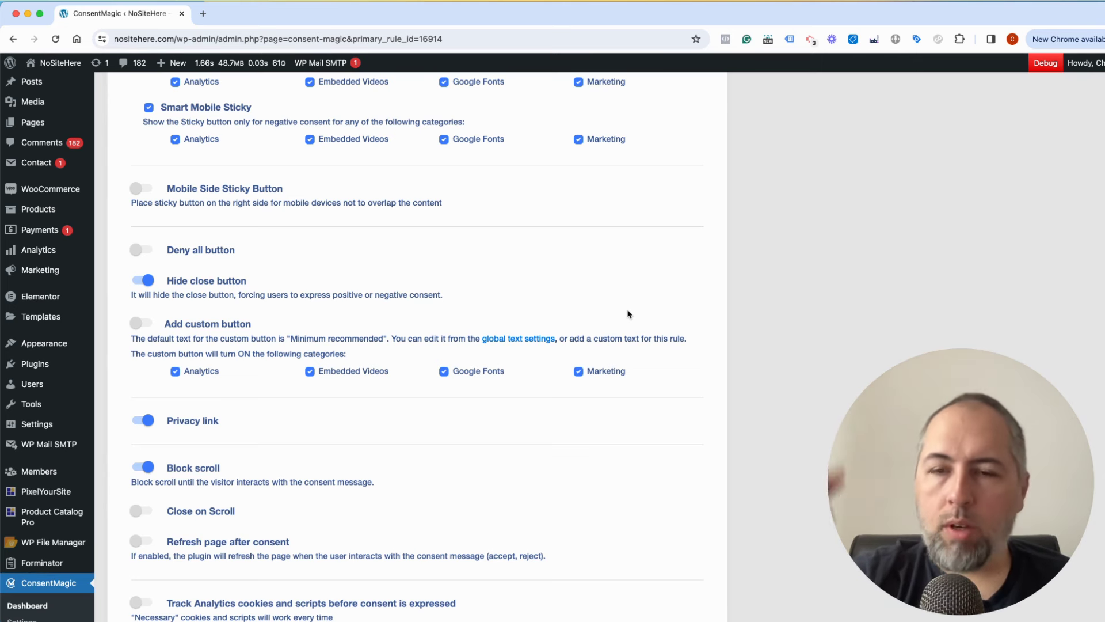
pyautogui.scroll(6, 731, 310)
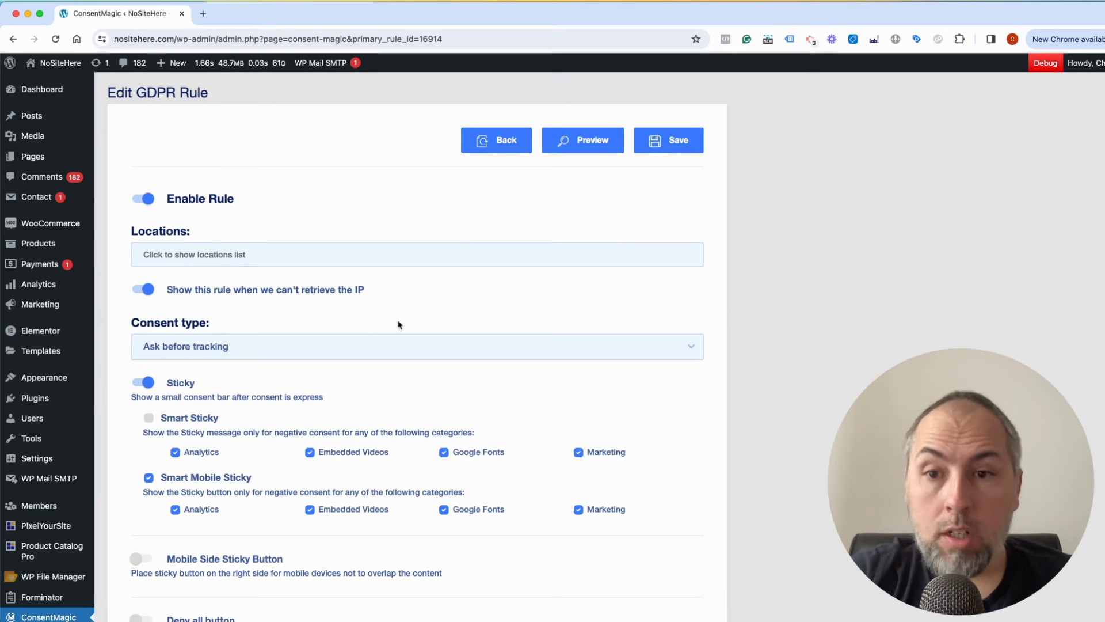
# Step: Return from the GDPR rule editor to the dashboard's Rules list
pyautogui.click(504, 141)
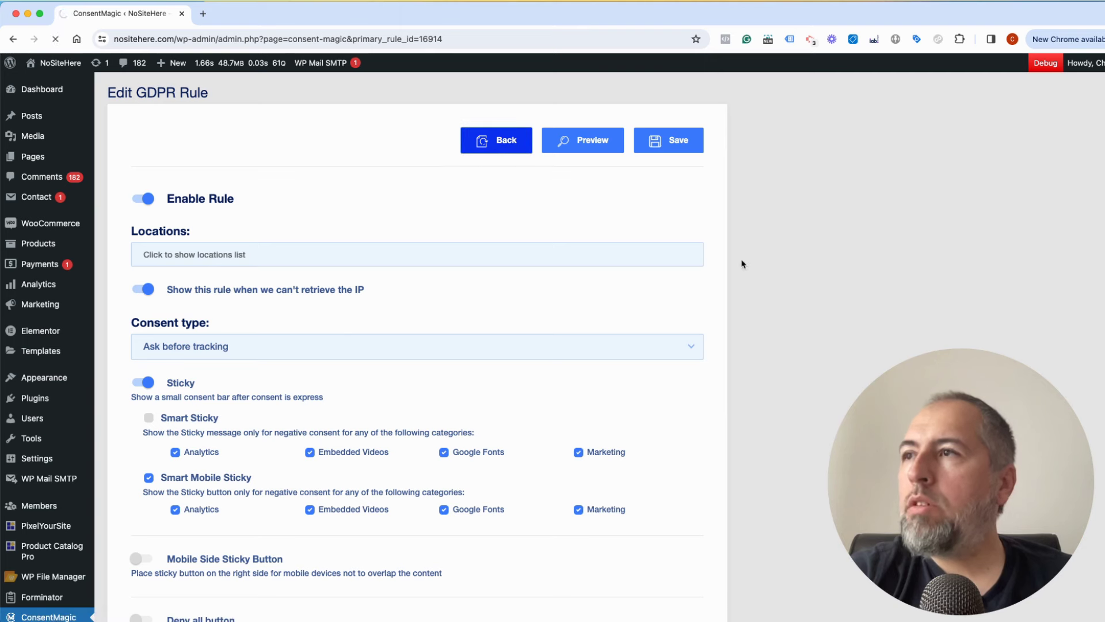
pyautogui.scroll(-3, 727, 358)
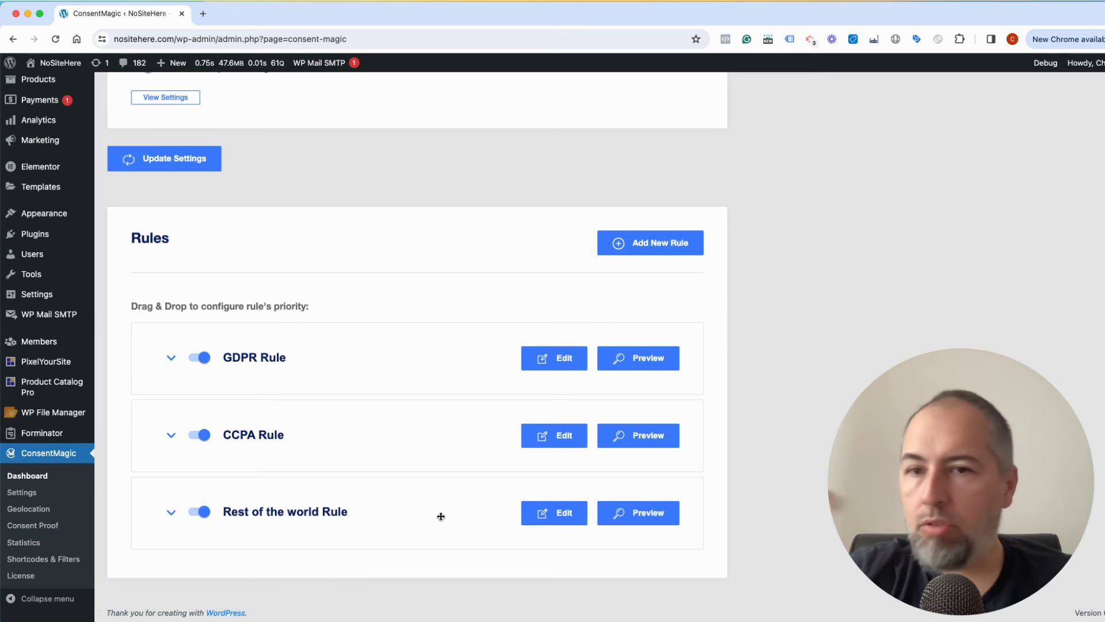
# Step: Open the Rest of the world rule and review its Just inform, Light small bar settings
pyautogui.click(544, 521)
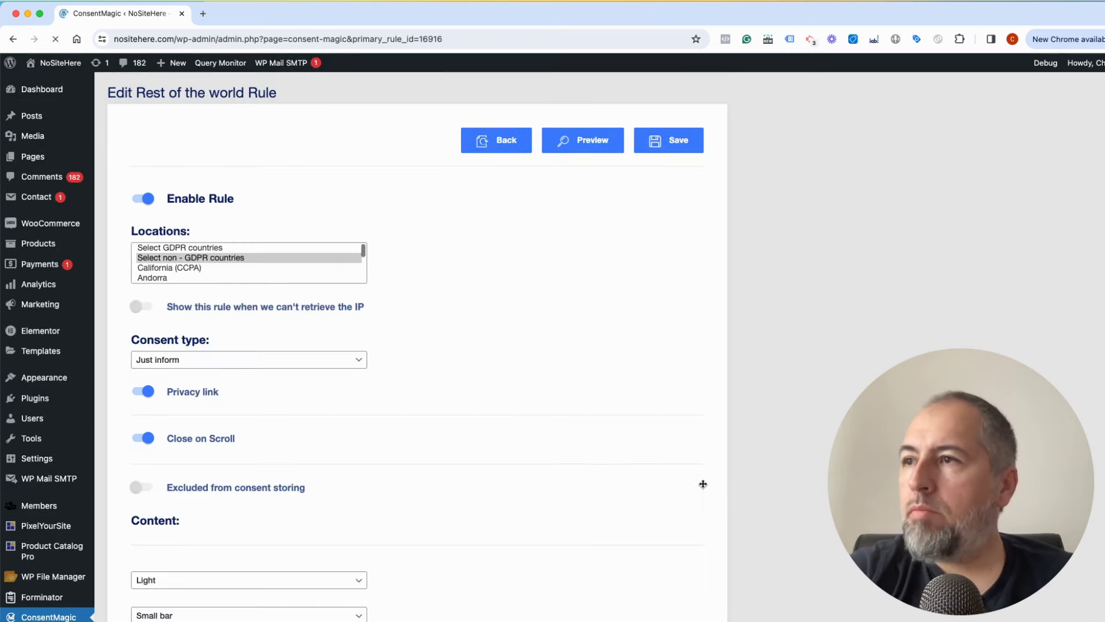
pyautogui.scroll(-5, 723, 487)
pyautogui.scroll(3, 723, 487)
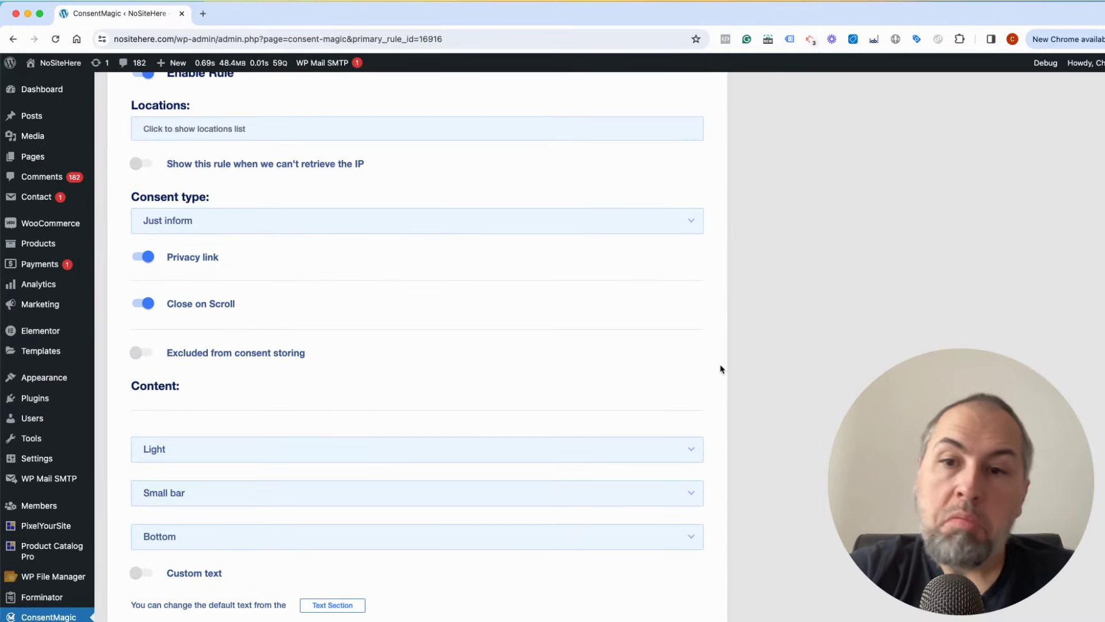
pyautogui.scroll(-1, 352, 345)
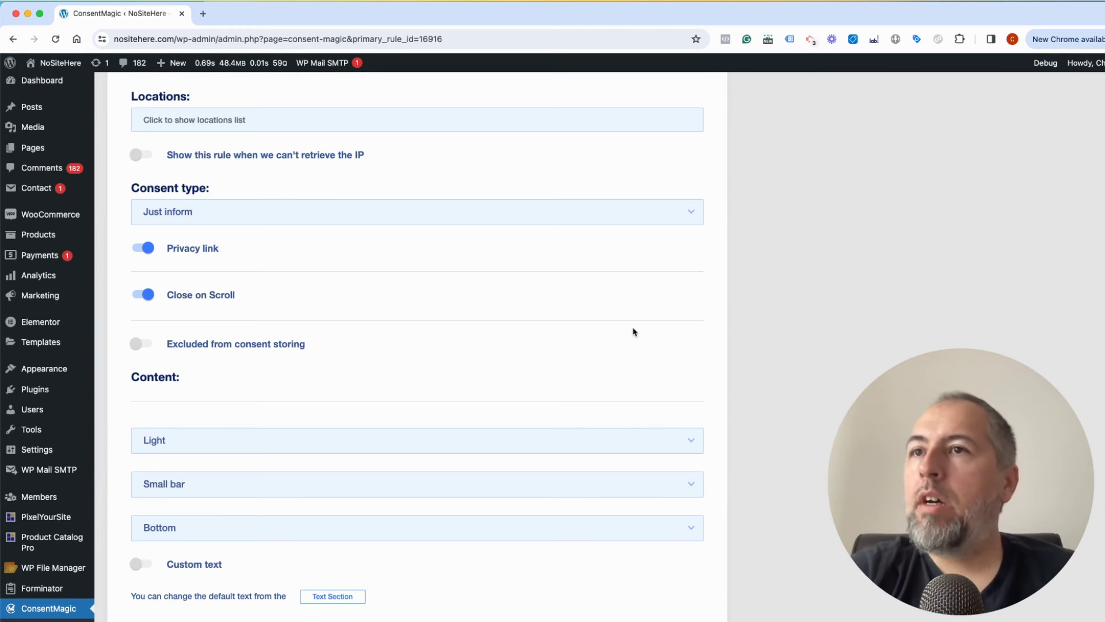
pyautogui.scroll(5, 632, 329)
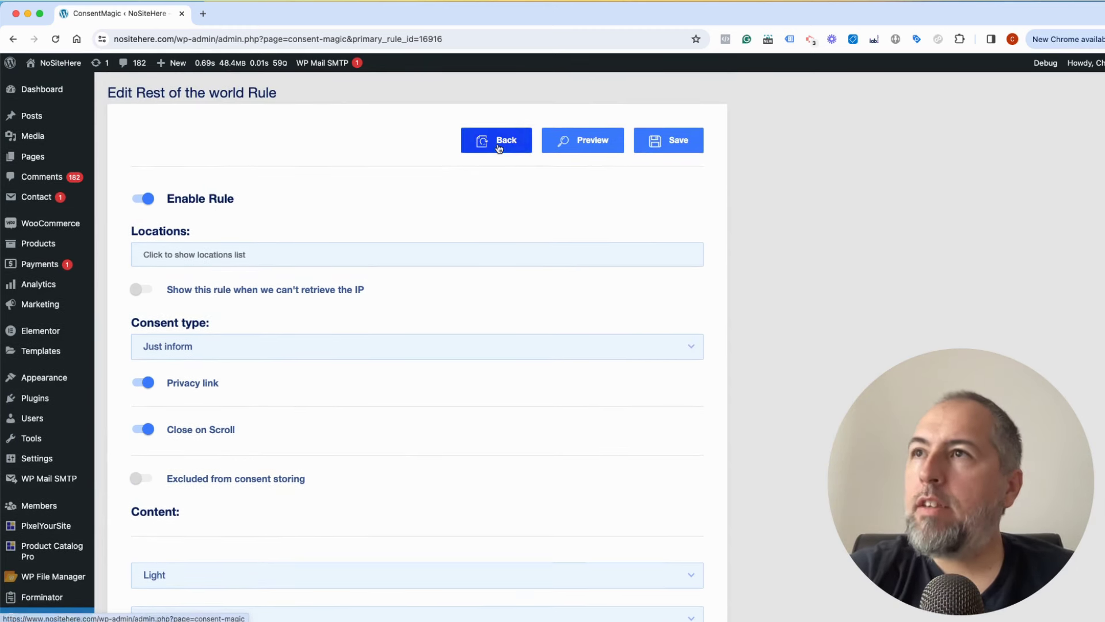
# Step: Go back to the ConsentMagic PRO dashboard's Rules section
pyautogui.click(496, 142)
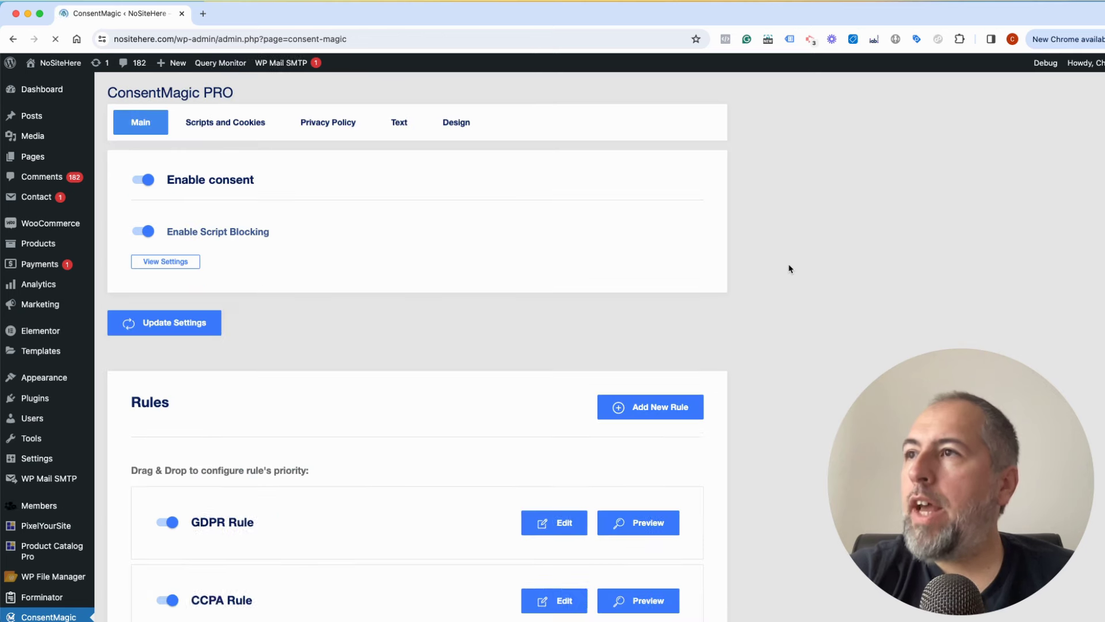
pyautogui.scroll(-3, 765, 346)
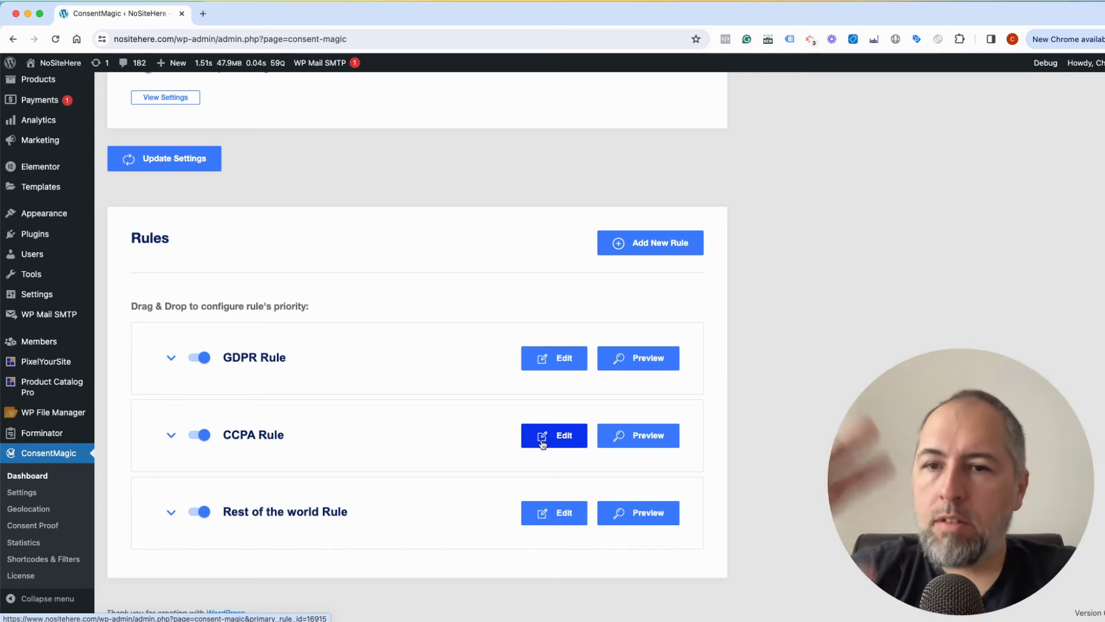
# Step: Open the CCPA rule's edit page
pyautogui.click(542, 443)
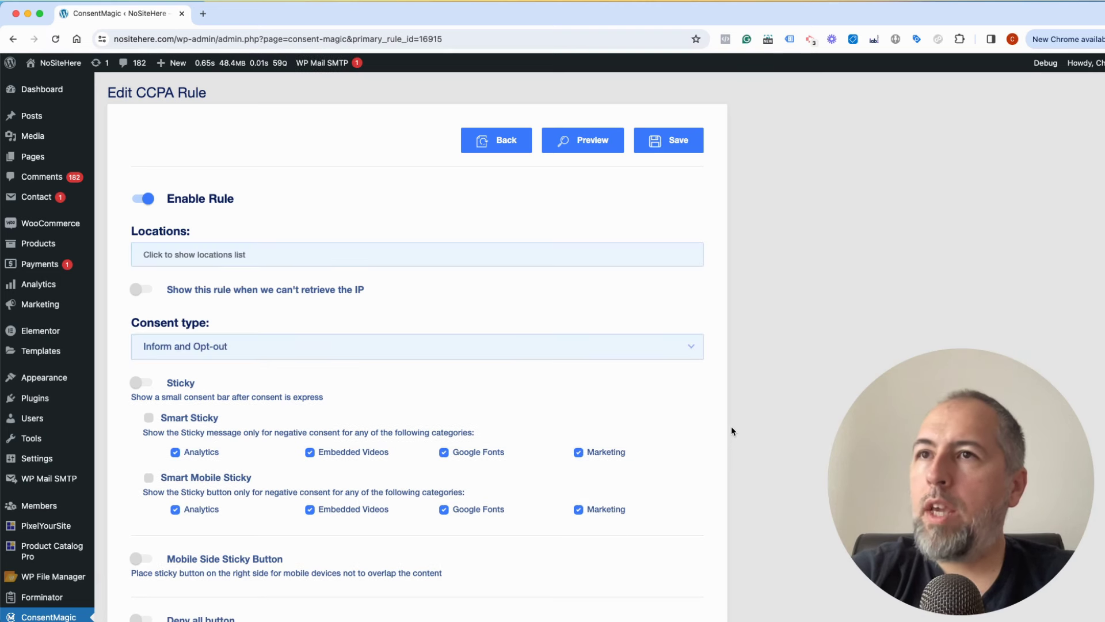
pyautogui.rightClick(731, 430)
pyautogui.click(675, 394)
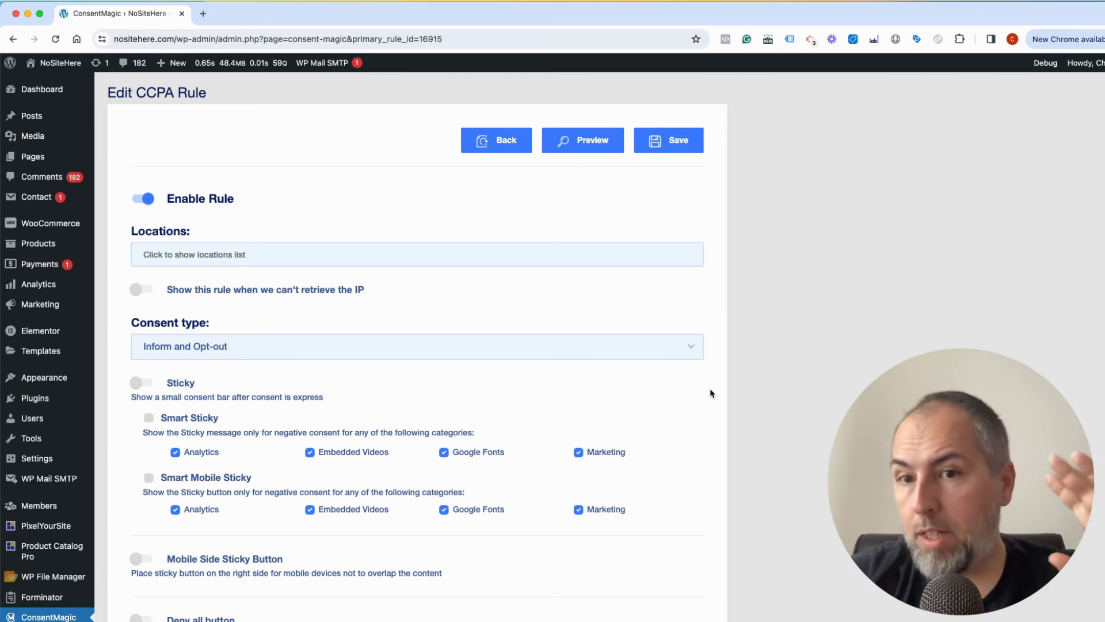
# Step: Review the CCPA rule's Inform and Opt-out, Light small bar settings, then return to the dashboard
pyautogui.scroll(-1, 709, 388)
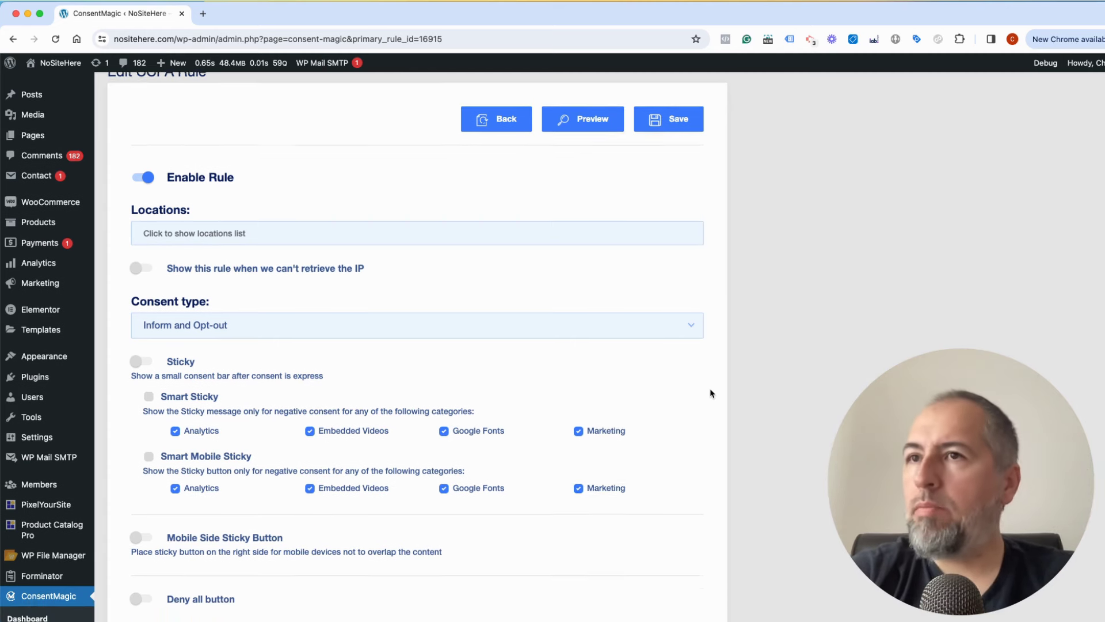
pyautogui.scroll(-1, 711, 390)
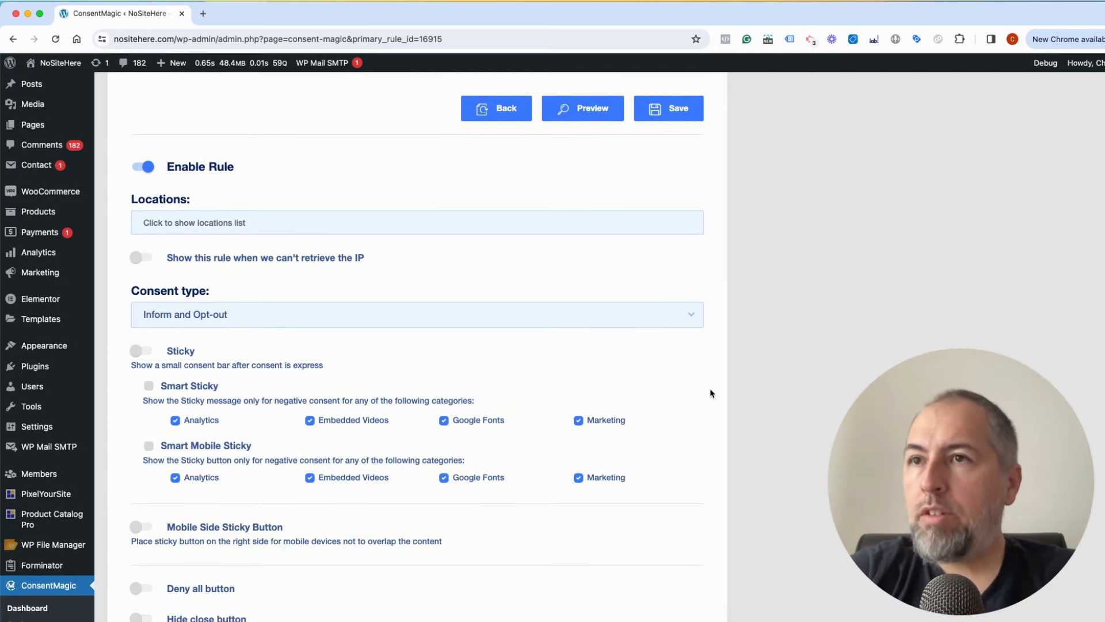
pyautogui.scroll(-5, 710, 390)
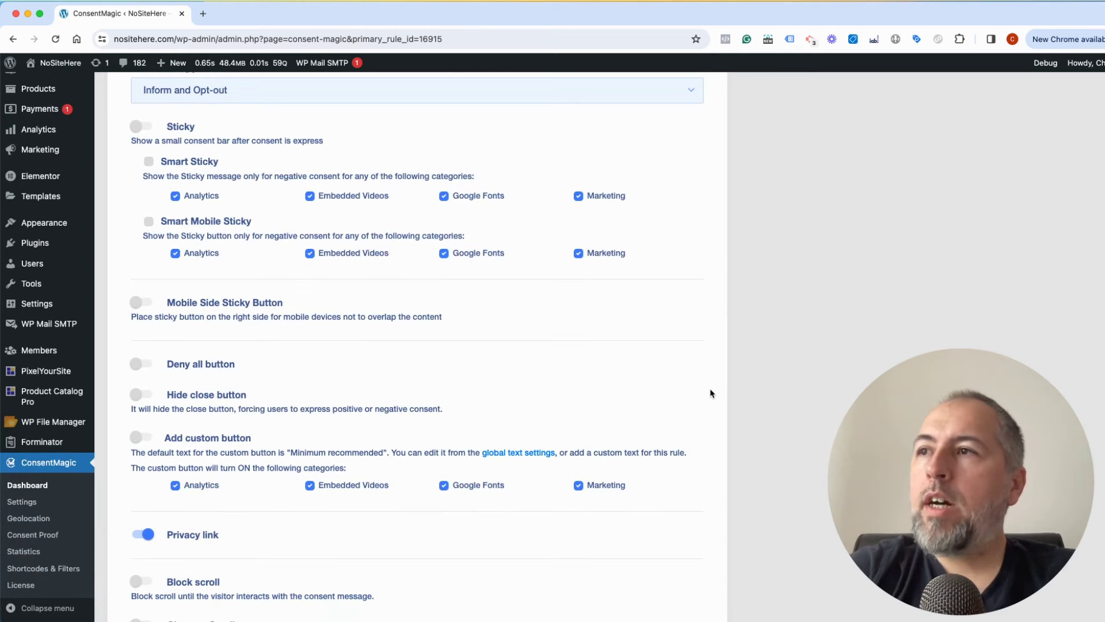
pyautogui.scroll(2, 710, 388)
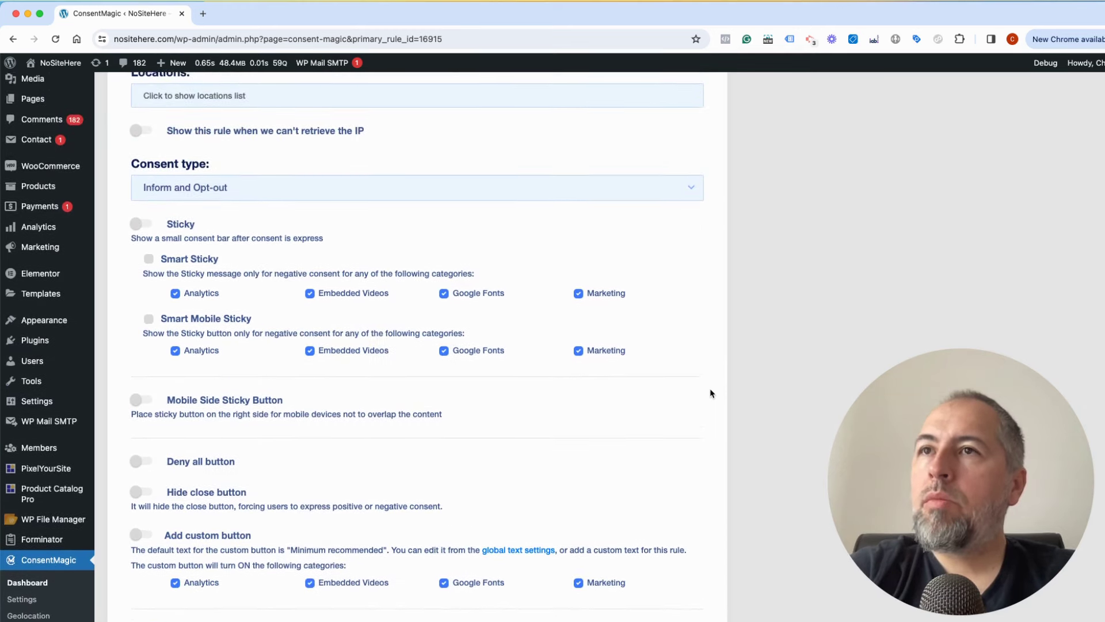
pyautogui.scroll(-15, 710, 388)
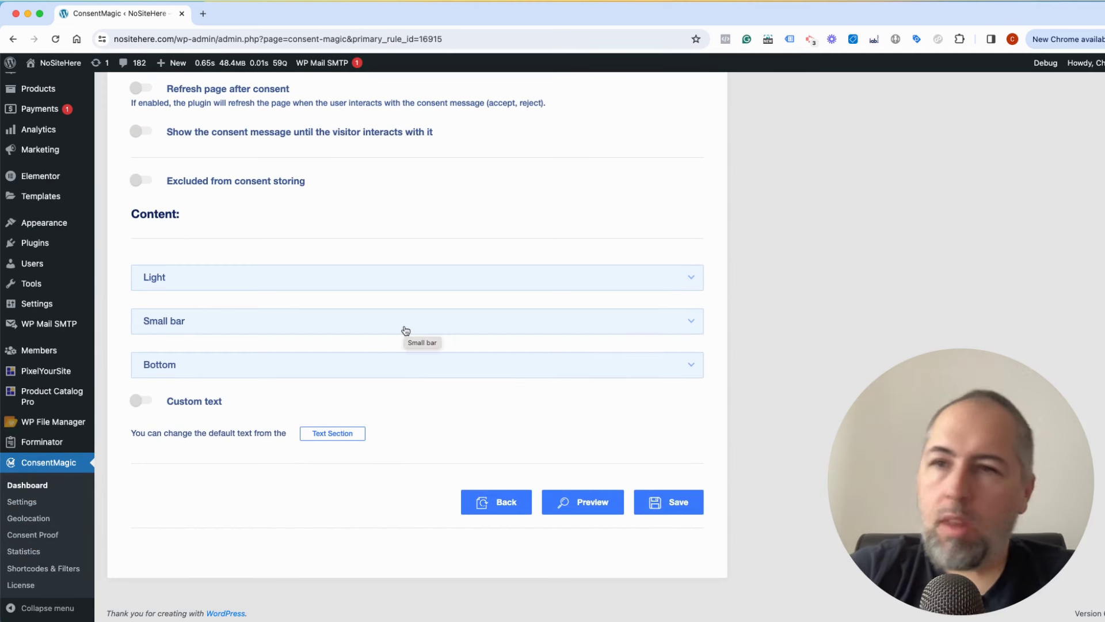
pyautogui.scroll(10, 745, 278)
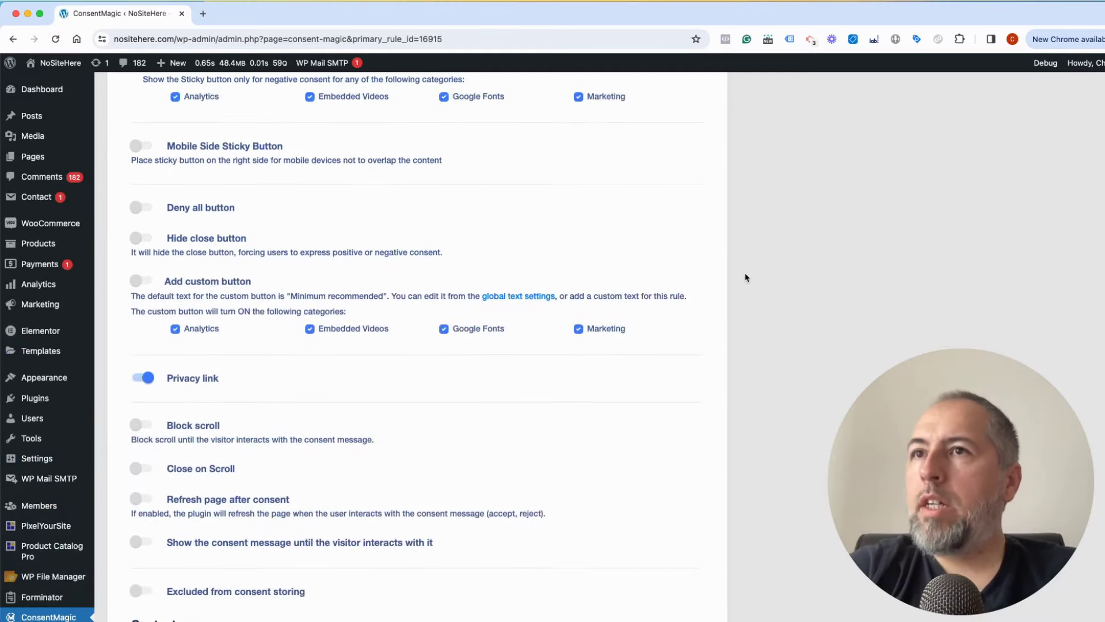
pyautogui.scroll(2, 745, 276)
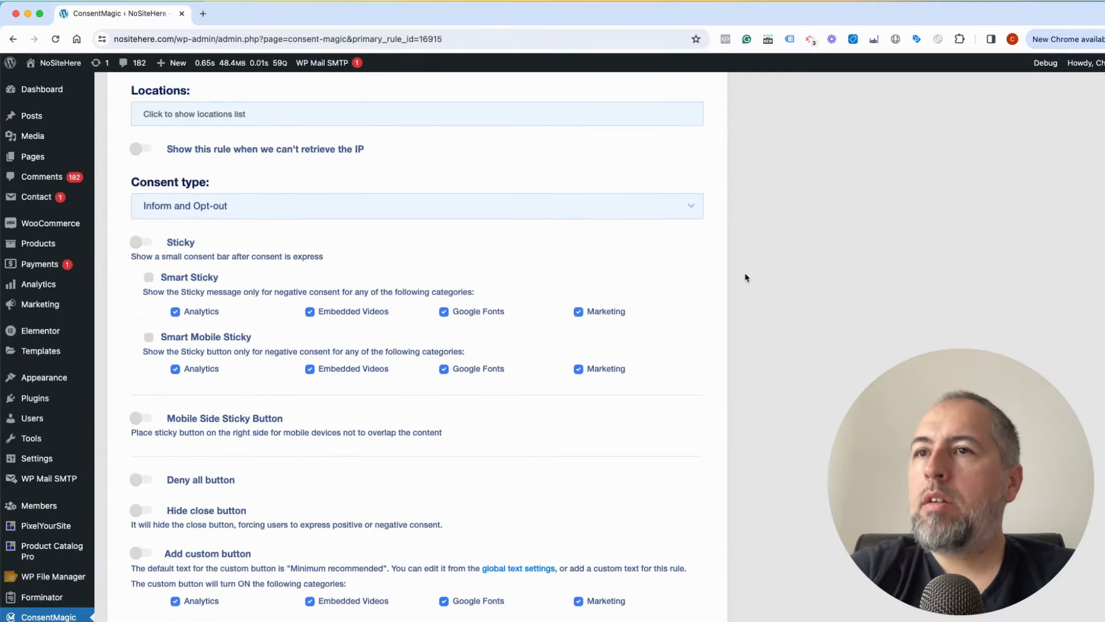
pyautogui.scroll(-3, 385, 336)
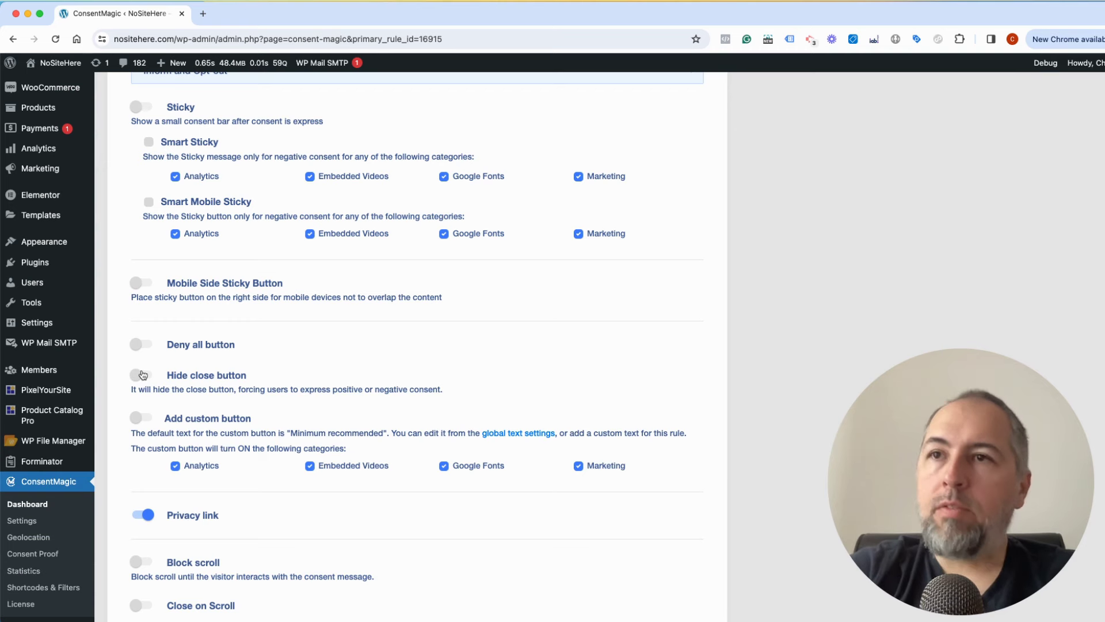
pyautogui.scroll(5, 474, 380)
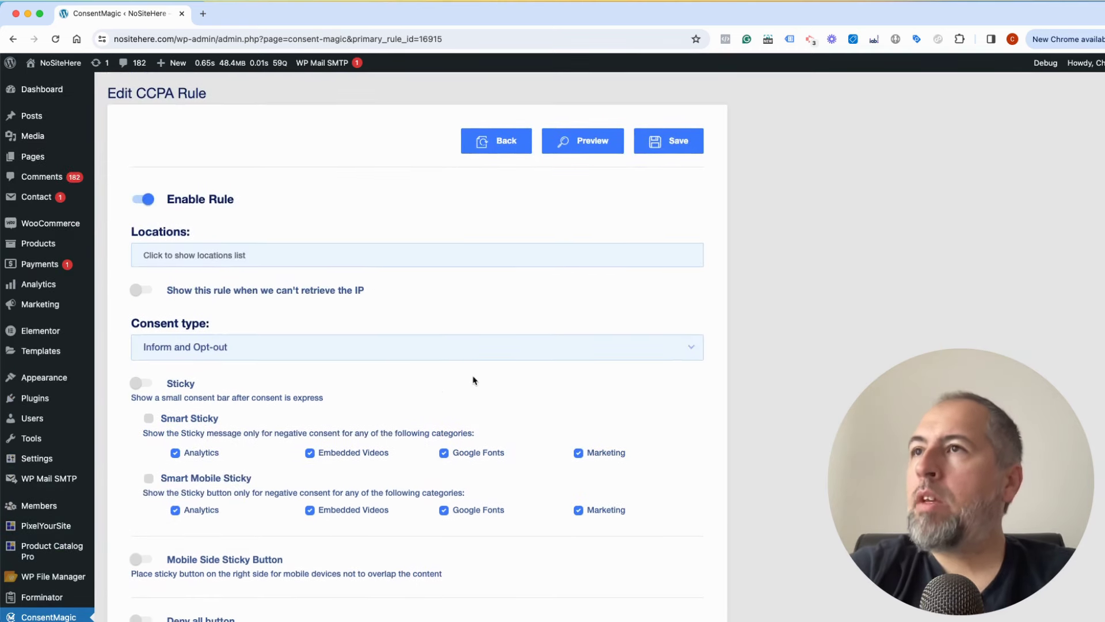
pyautogui.click(496, 140)
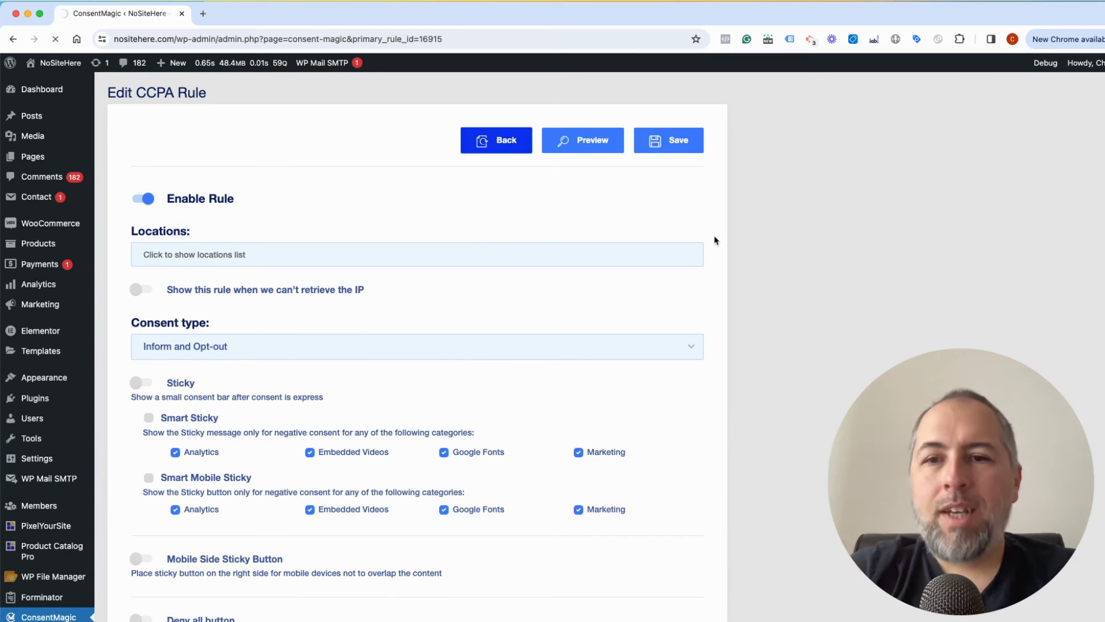